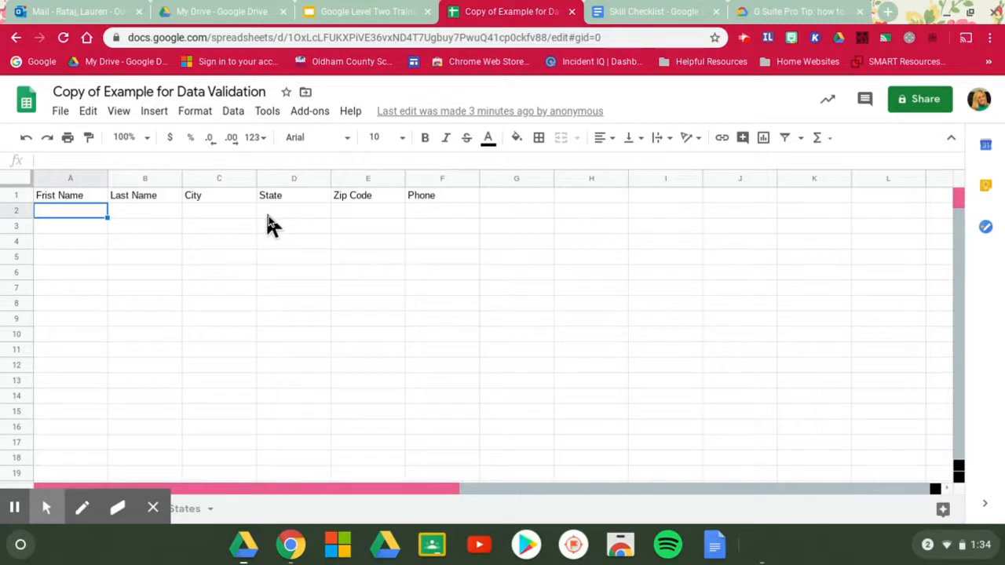
# Step: Start a data validation rule for the whole City column with List of items as the criteria
pyautogui.click(207, 179)
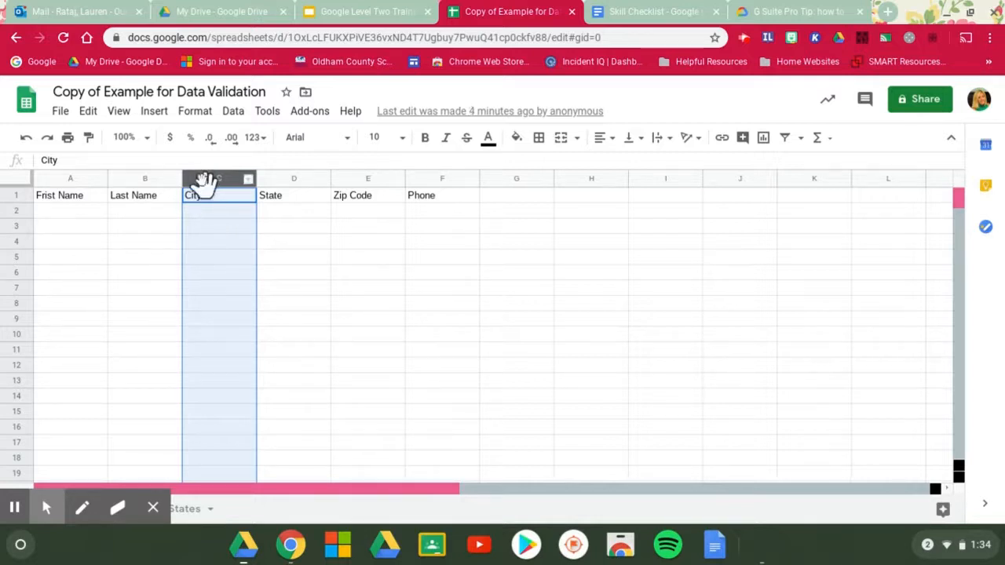
pyautogui.click(196, 114)
pyautogui.moveTo(230, 114)
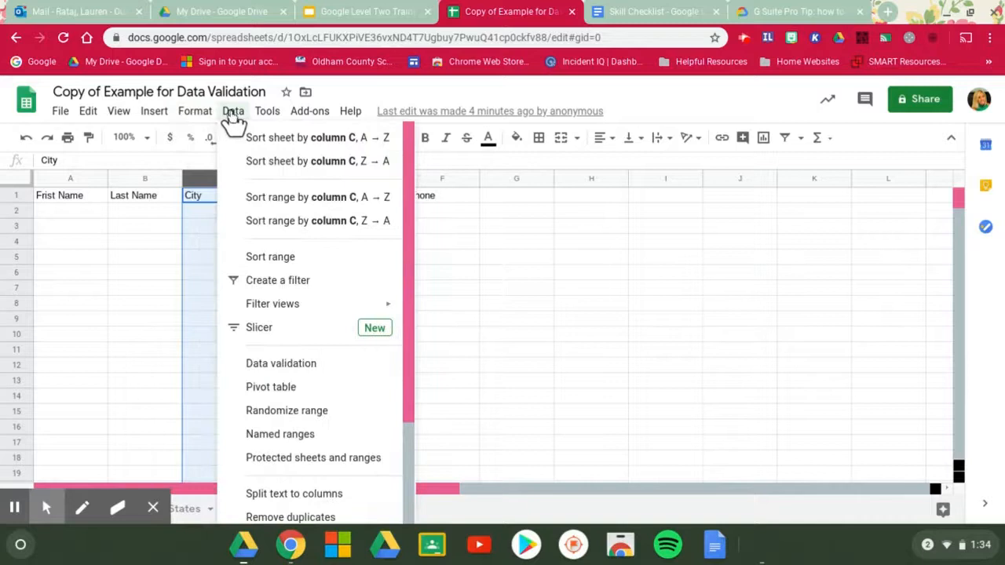
pyautogui.click(287, 366)
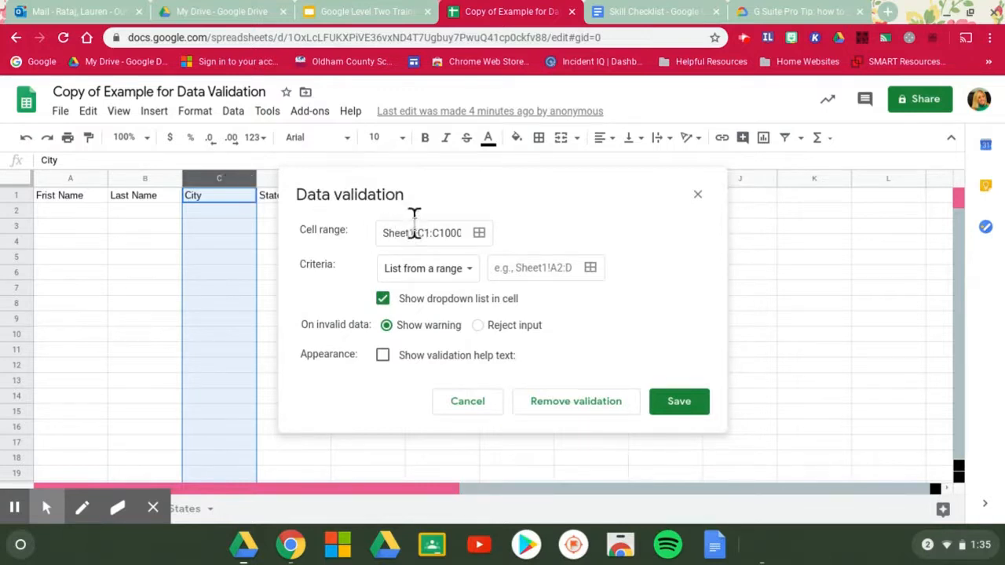
pyautogui.click(430, 276)
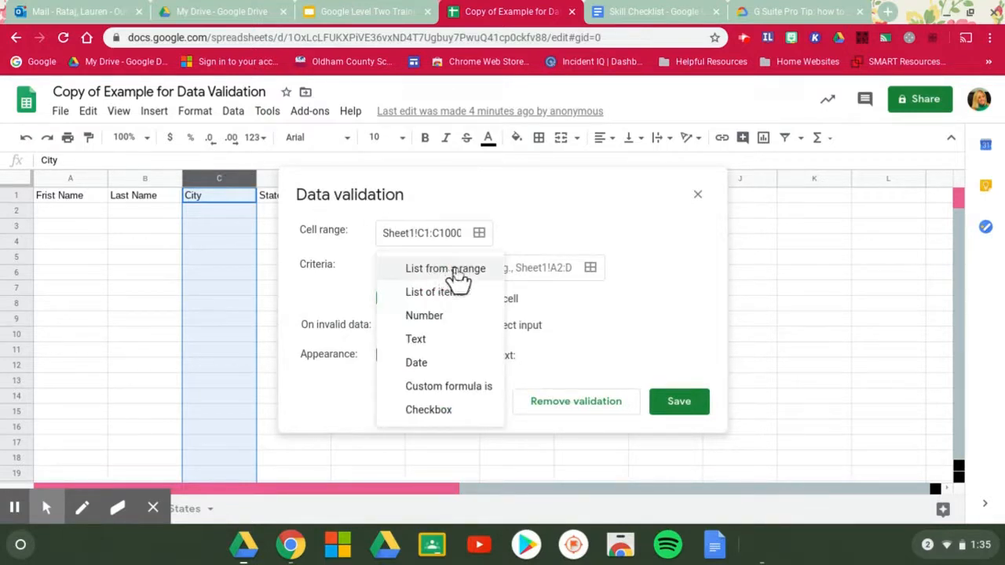
pyautogui.click(455, 293)
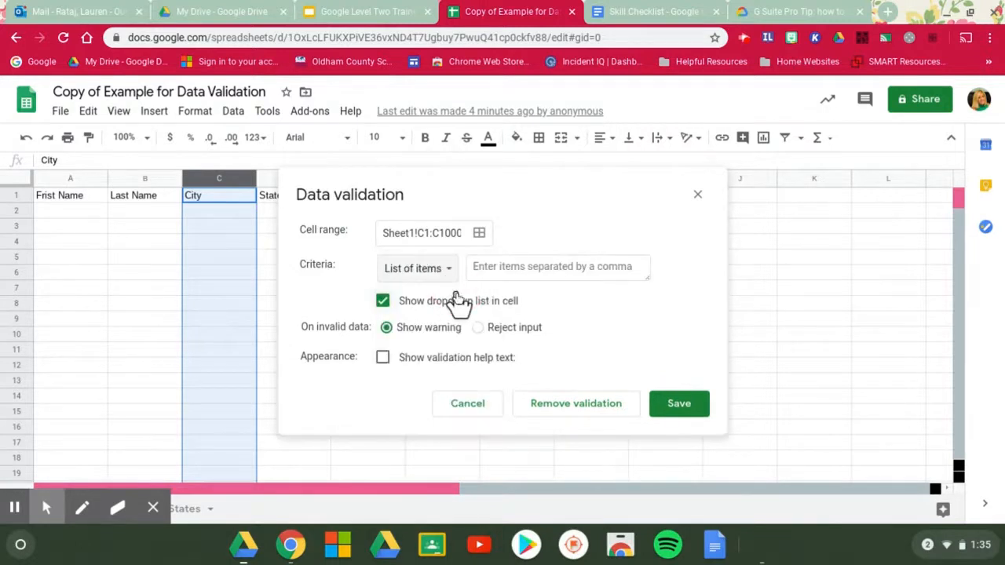
# Step: Enter Louisville, Elizabethtown, Lexington as the allowed items and save the City column's validation rule
pyautogui.click(506, 267)
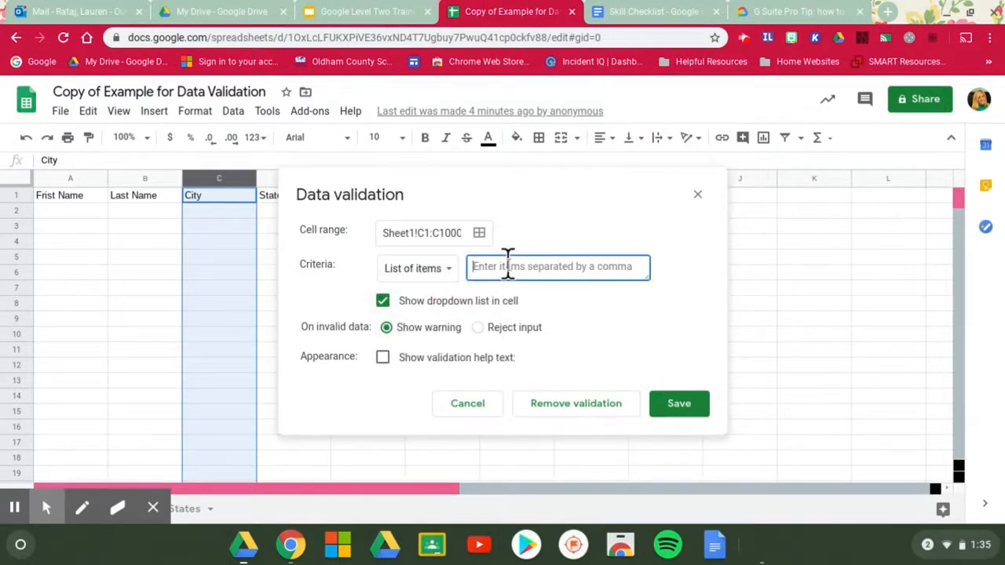
pyautogui.write('Louisville')
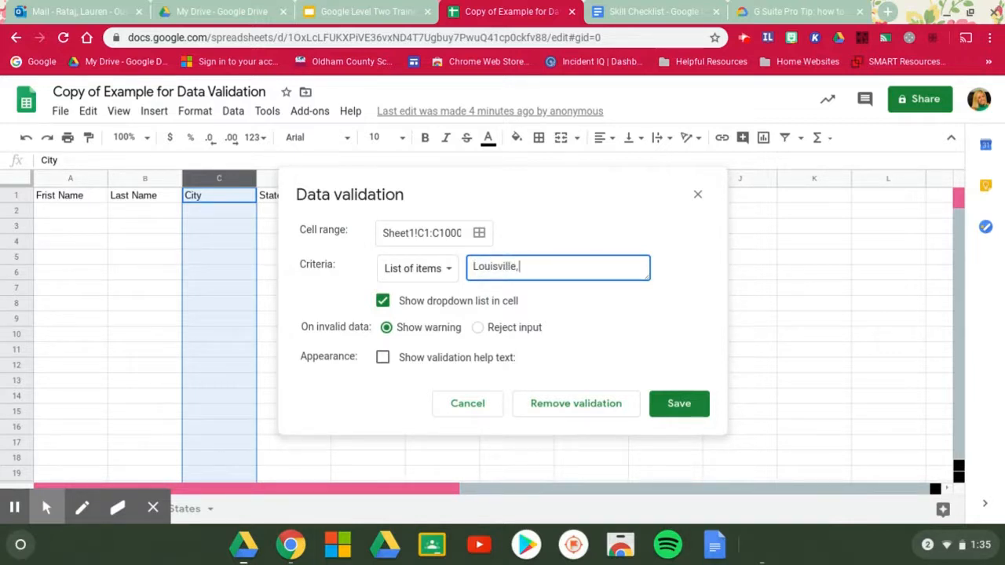
pyautogui.write(', Elix')
pyautogui.write('abethto')
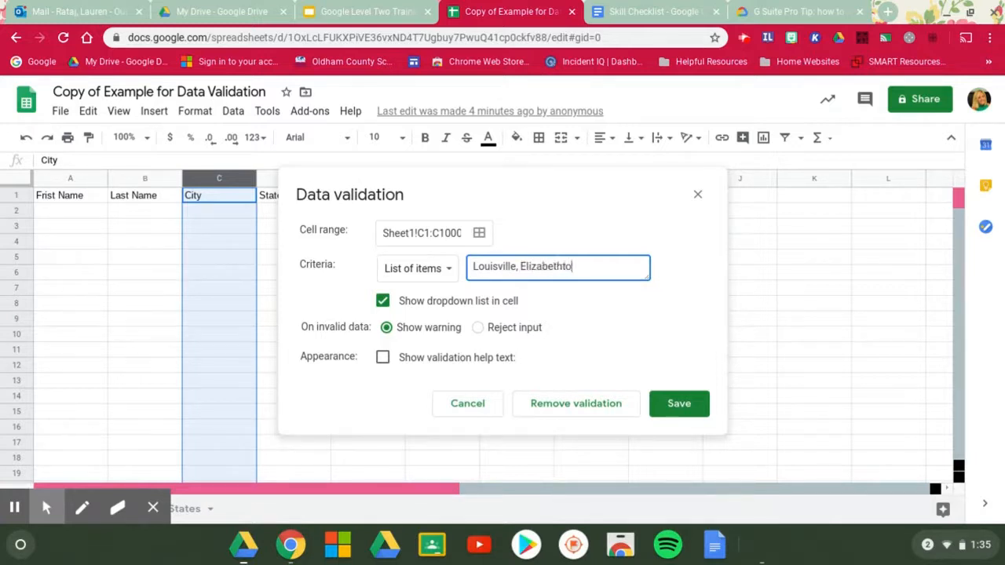
pyautogui.write('wn, Lexington')
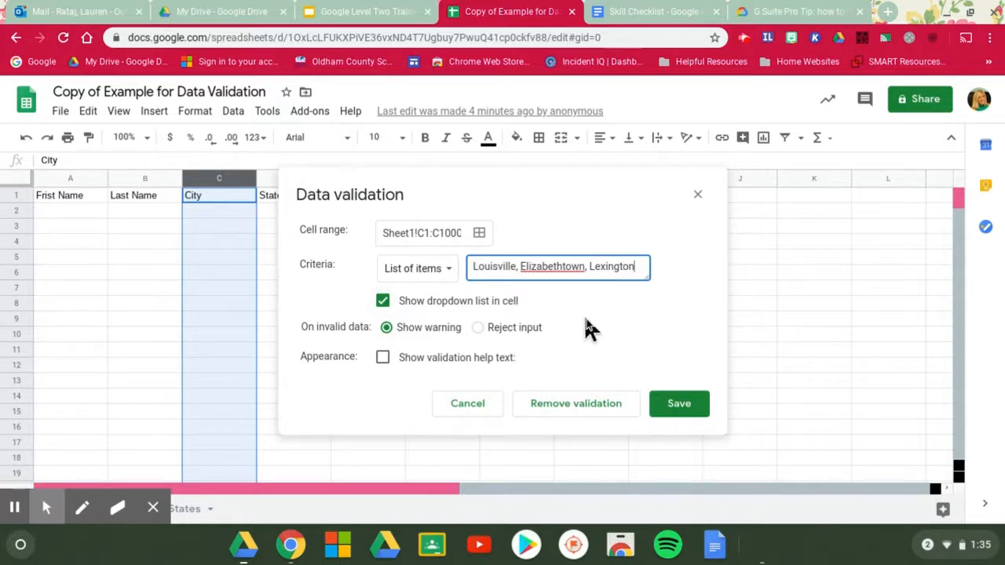
pyautogui.click(680, 405)
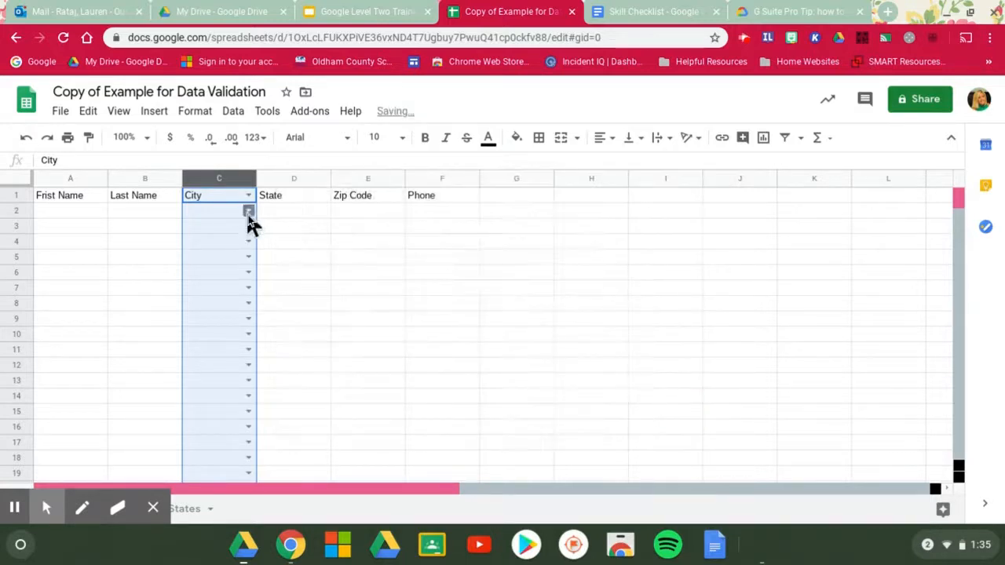
# Step: Fill the first City entry, cell C2, with Louisville from its dropdown list
pyautogui.click(74, 218)
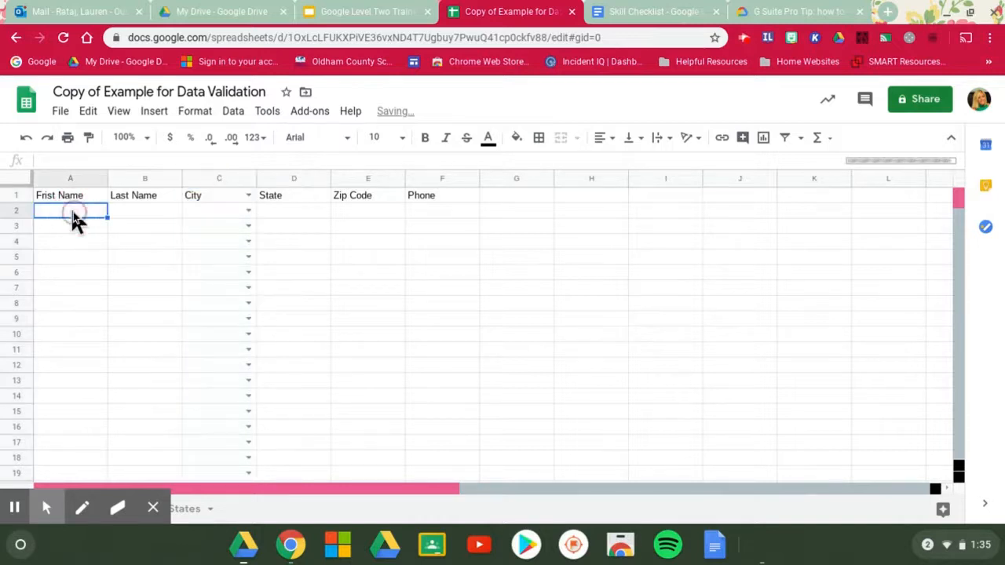
pyautogui.click(127, 219)
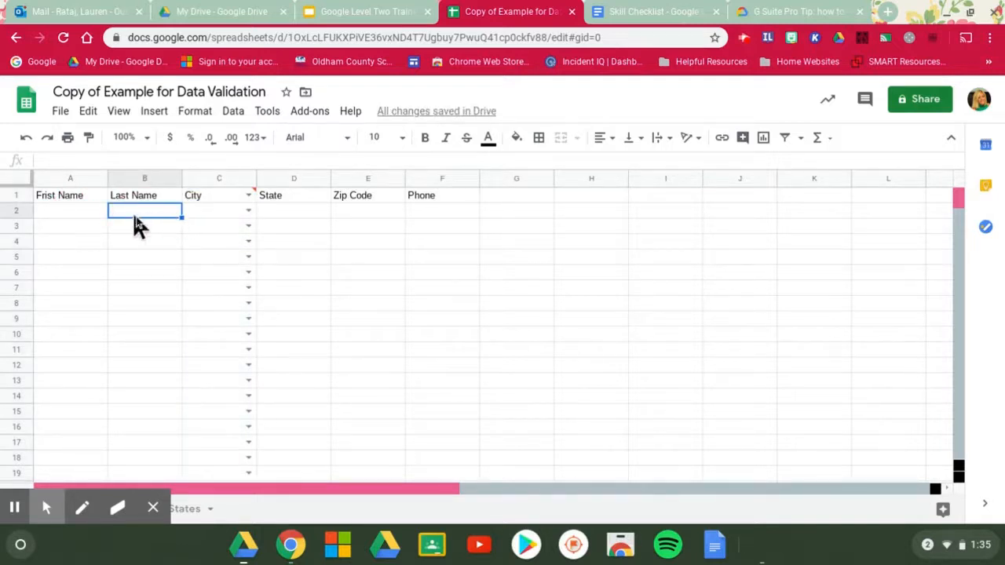
pyautogui.click(250, 212)
pyautogui.click(222, 228)
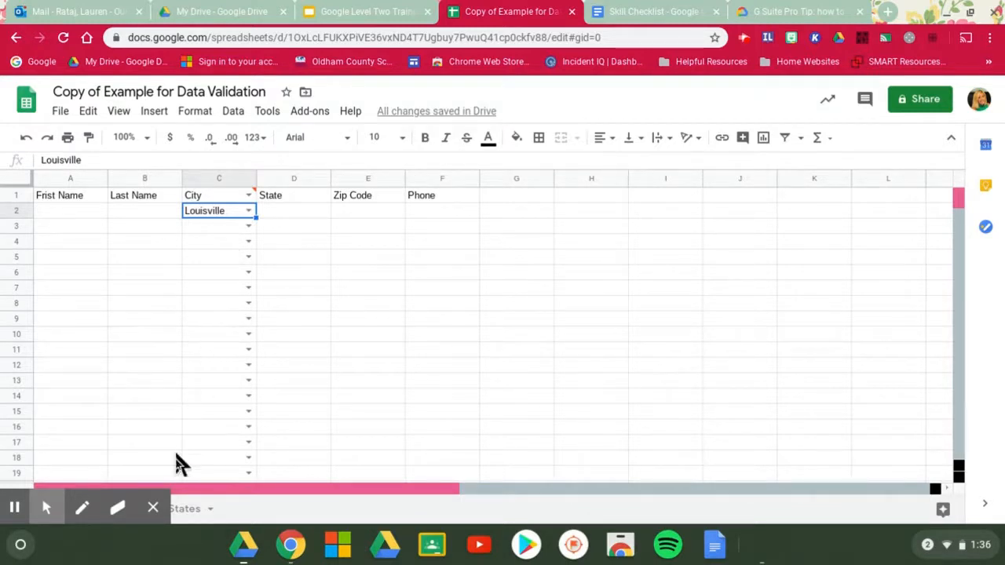
# Step: Look over the list of state names on the States sheet and return to Sheet1
pyautogui.click(155, 509)
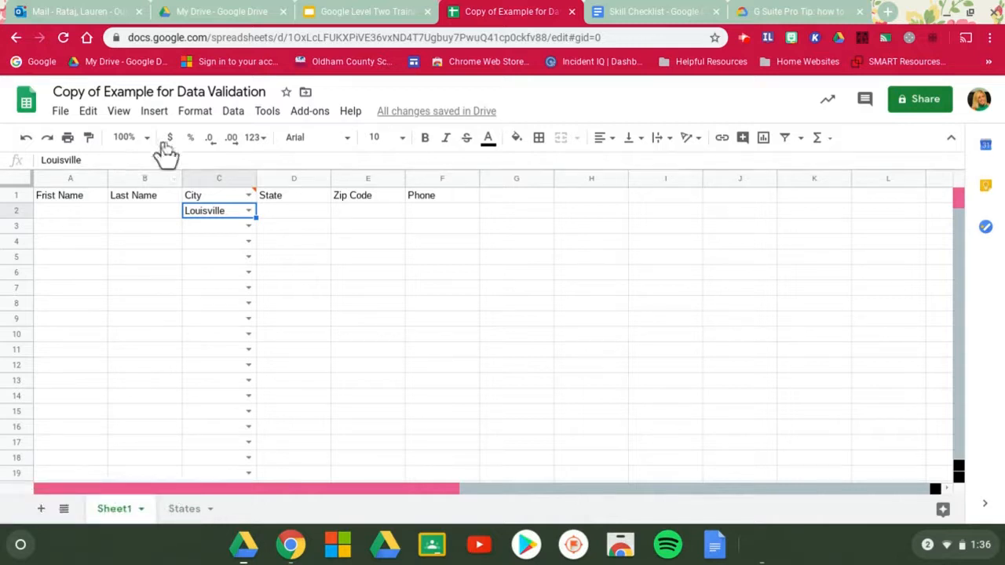
pyautogui.click(184, 510)
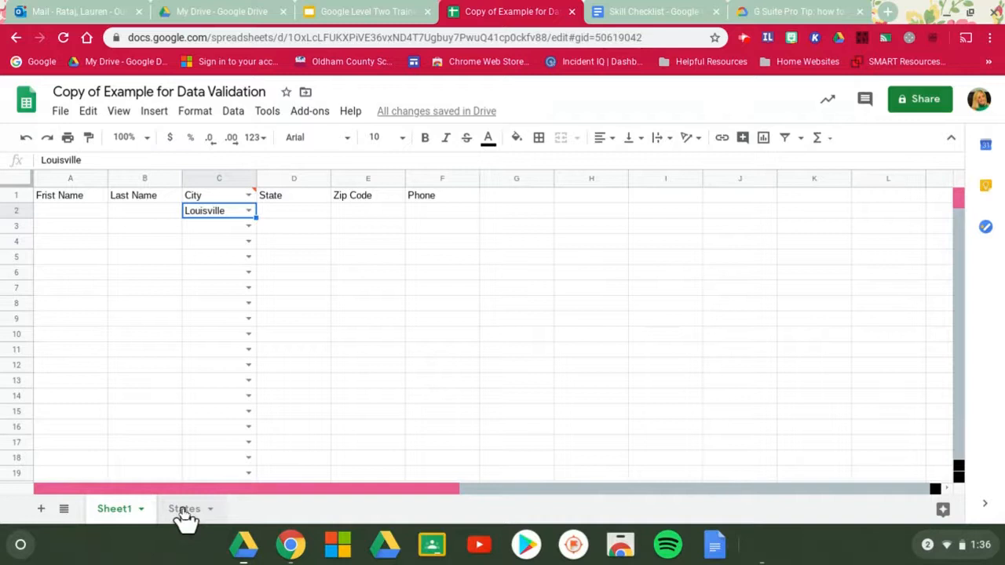
pyautogui.click(114, 511)
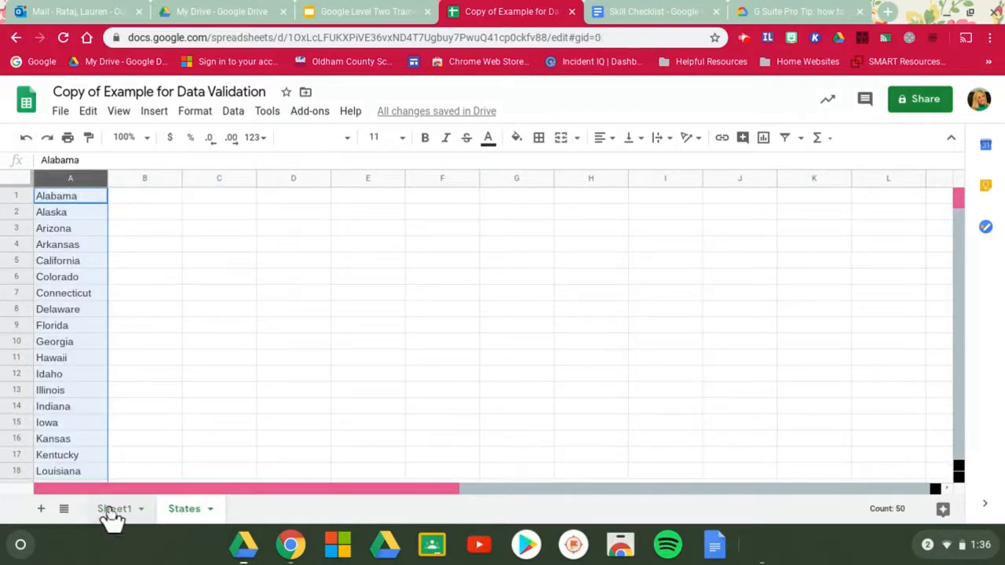
pyautogui.click(188, 512)
pyautogui.click(129, 267)
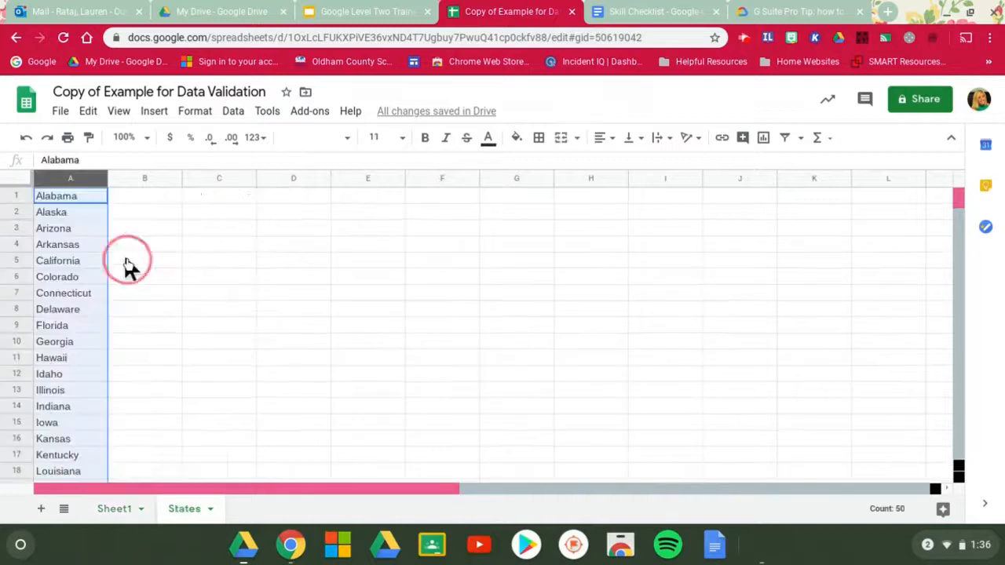
pyautogui.click(112, 195)
pyautogui.click(123, 522)
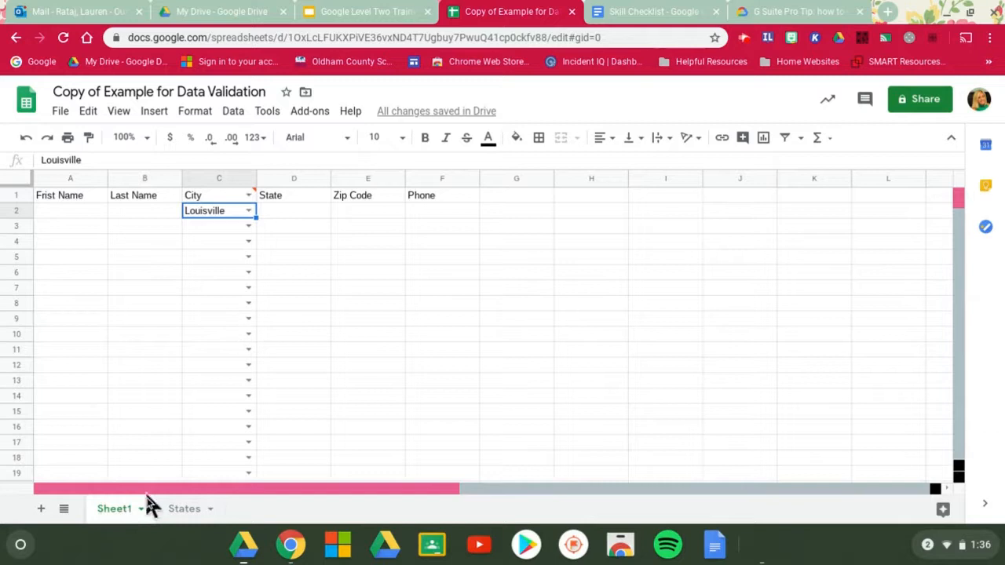
# Step: Start a data validation rule for the whole State column with List from a range as the criteria
pyautogui.click(294, 178)
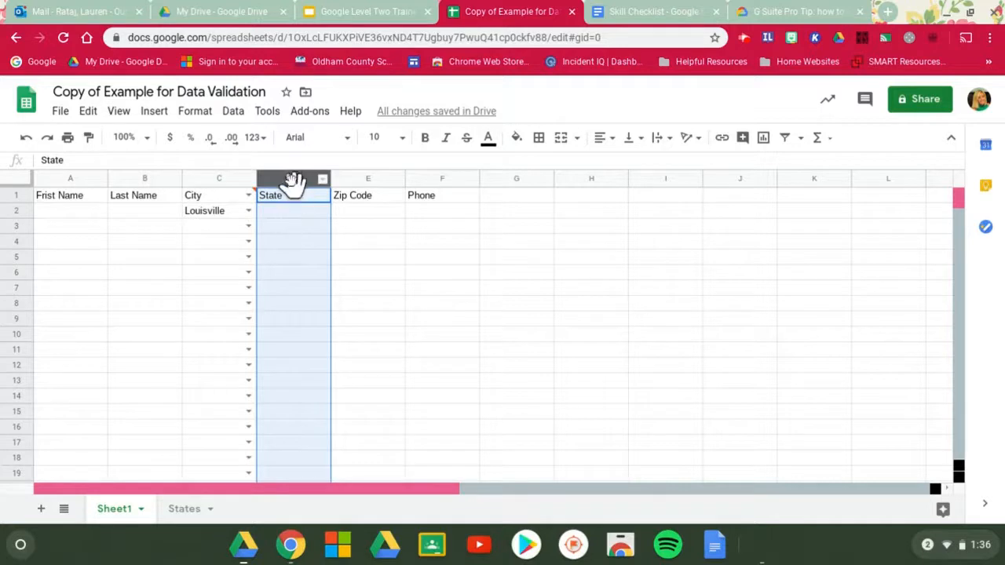
pyautogui.click(233, 111)
pyautogui.click(280, 363)
pyautogui.click(429, 271)
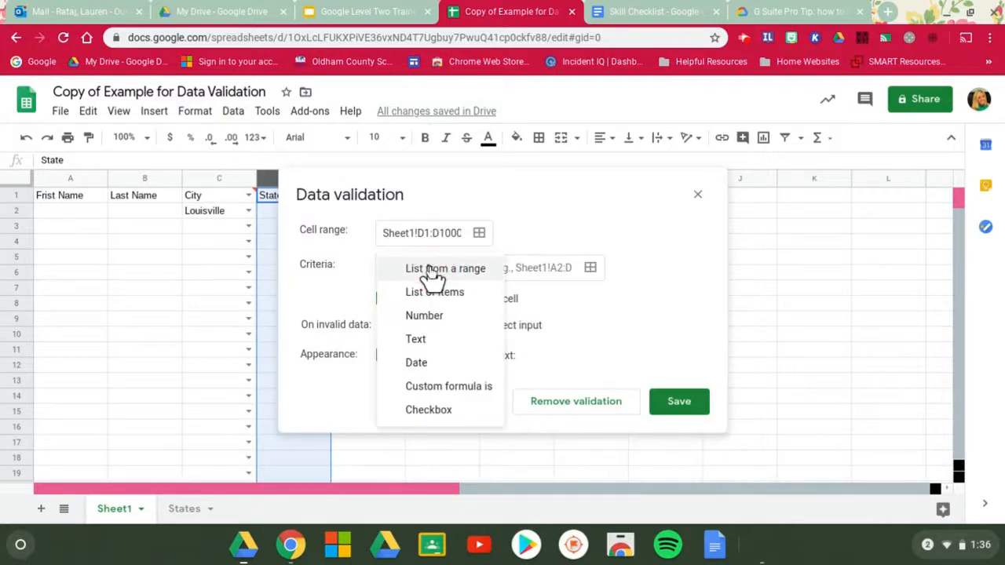
pyautogui.click(478, 271)
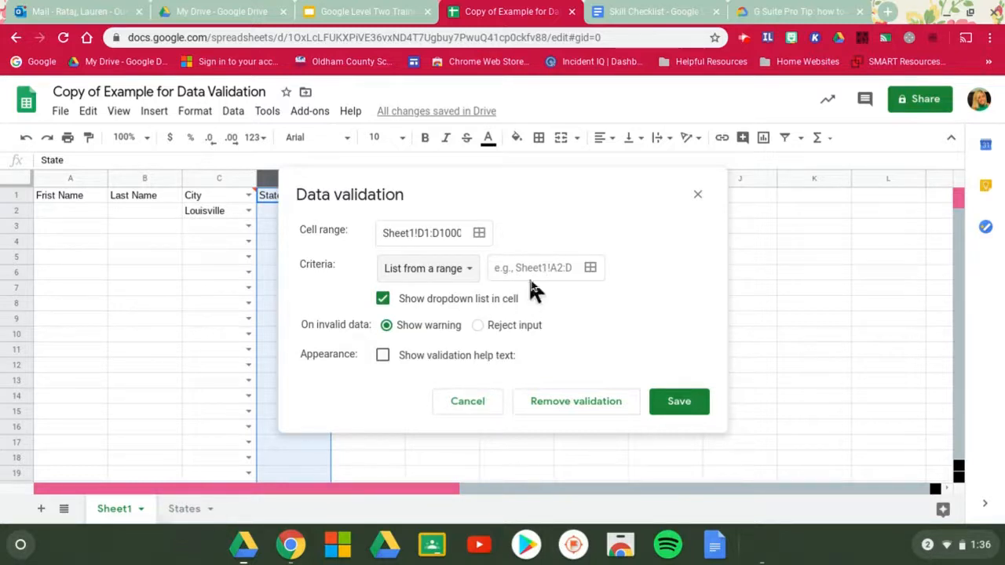
# Step: Set the rule's source range to States!A:A and save it without validation help text
pyautogui.click(590, 268)
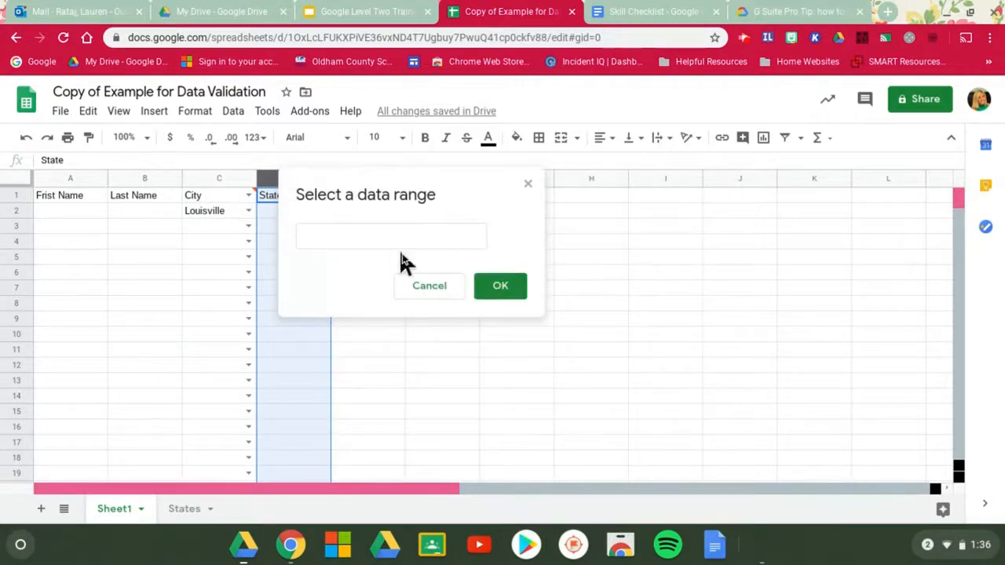
pyautogui.click(176, 512)
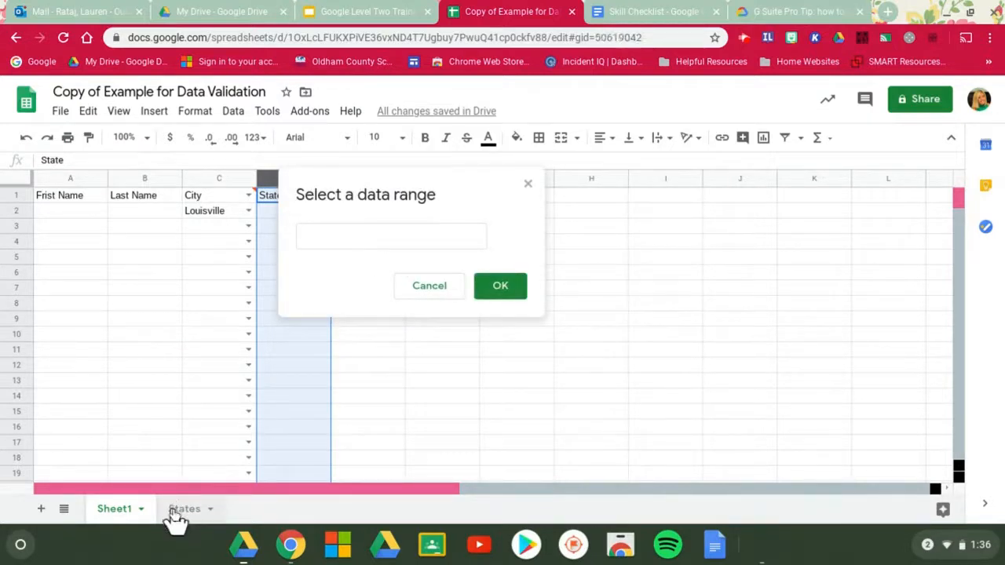
pyautogui.click(67, 179)
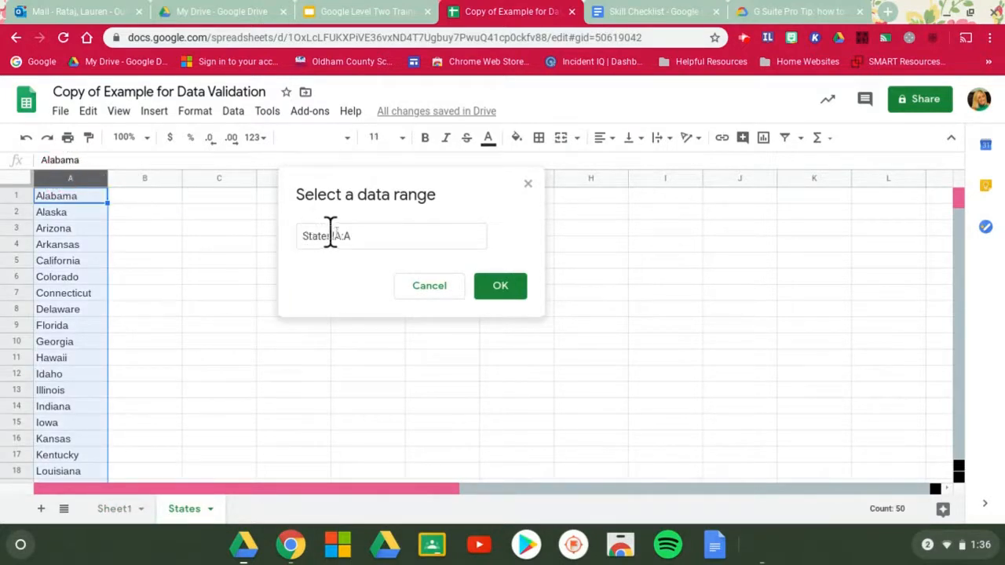
pyautogui.click(485, 291)
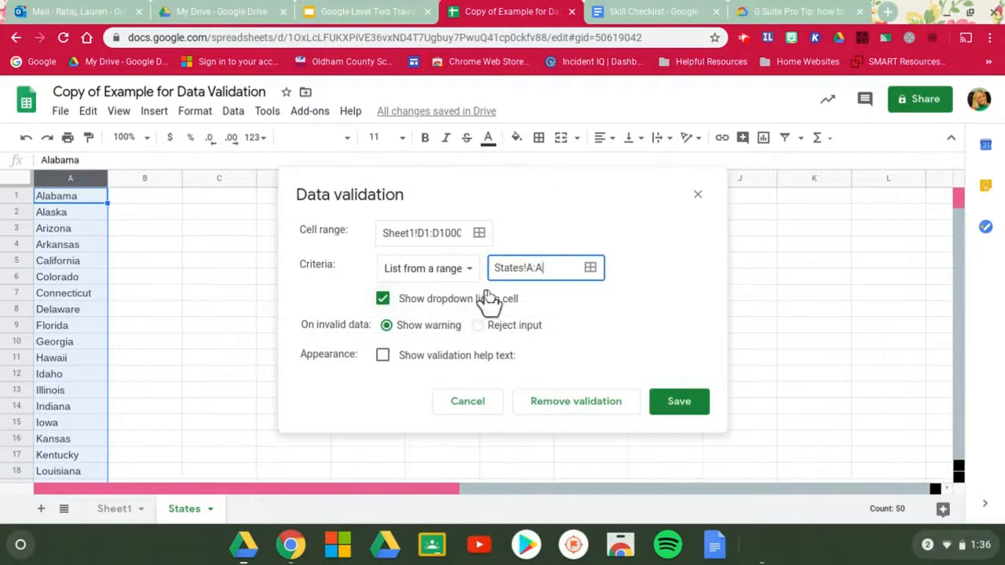
pyautogui.click(384, 357)
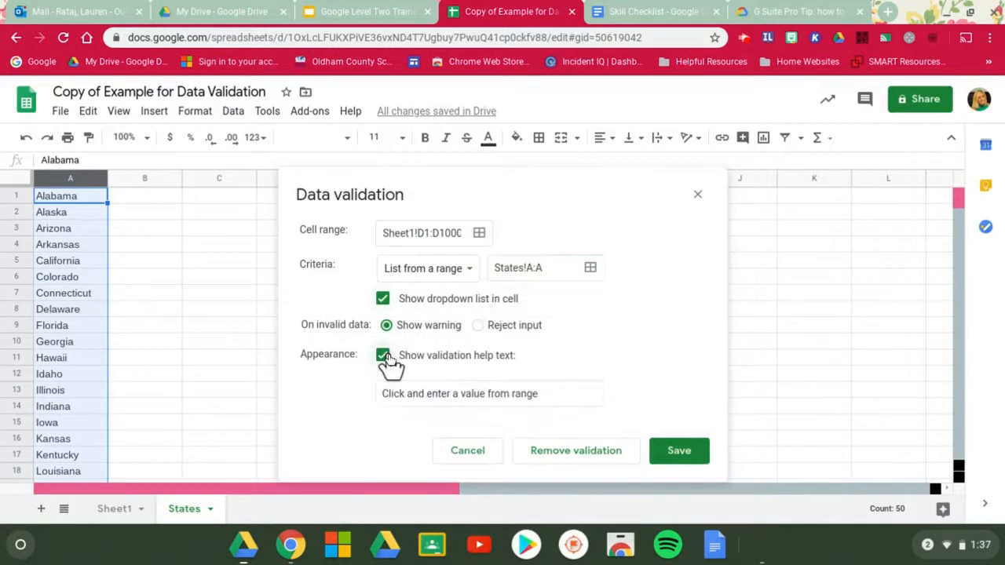
pyautogui.click(383, 357)
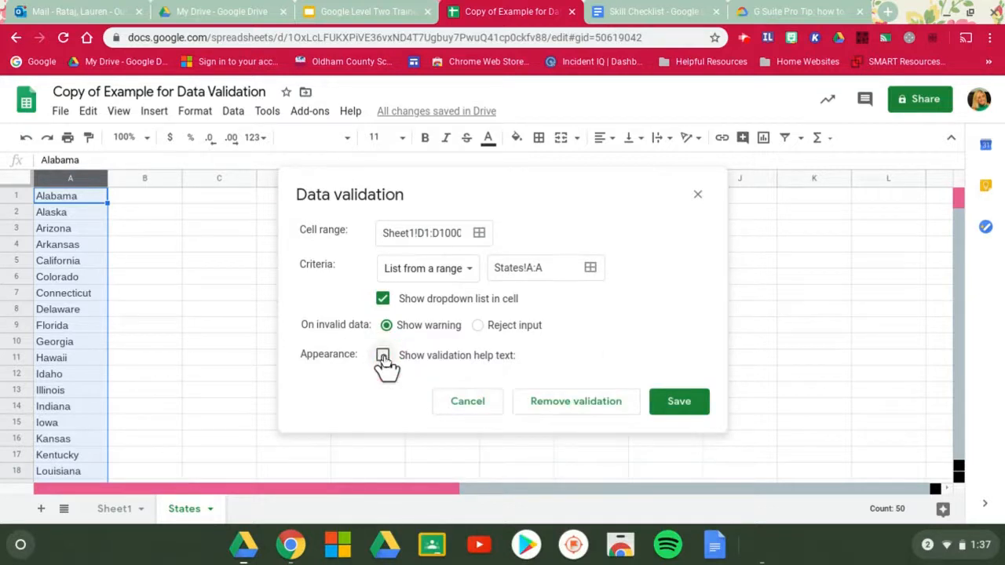
pyautogui.click(698, 404)
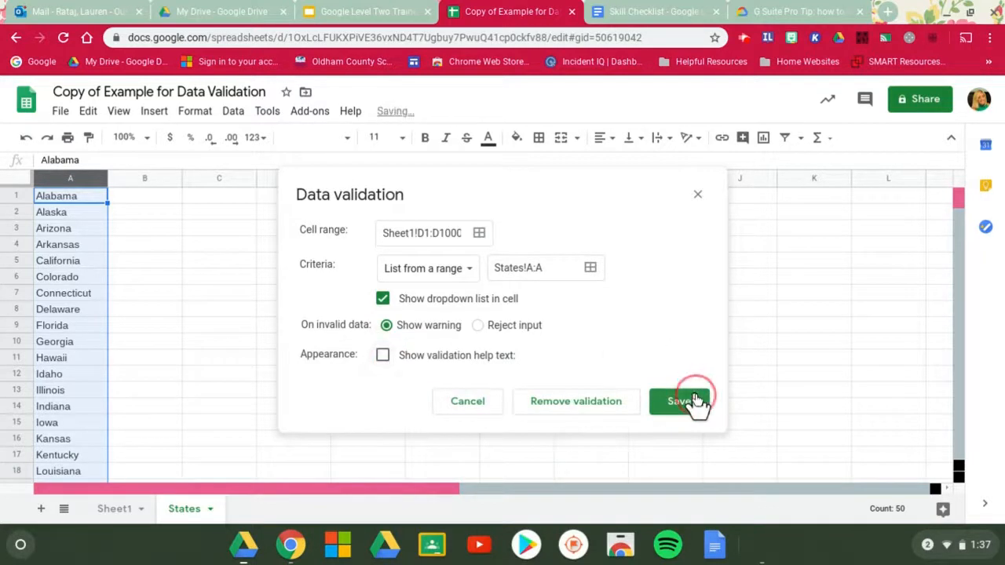
# Step: Return to Sheet1 and check the dropdown choices offered in cell D2 of the State column without picking one
pyautogui.click(122, 509)
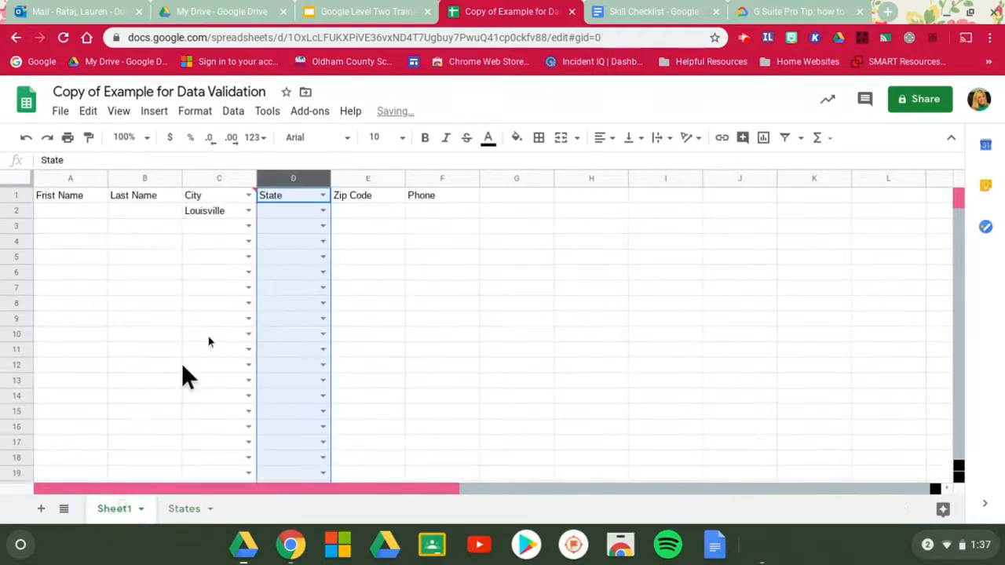
pyautogui.click(318, 212)
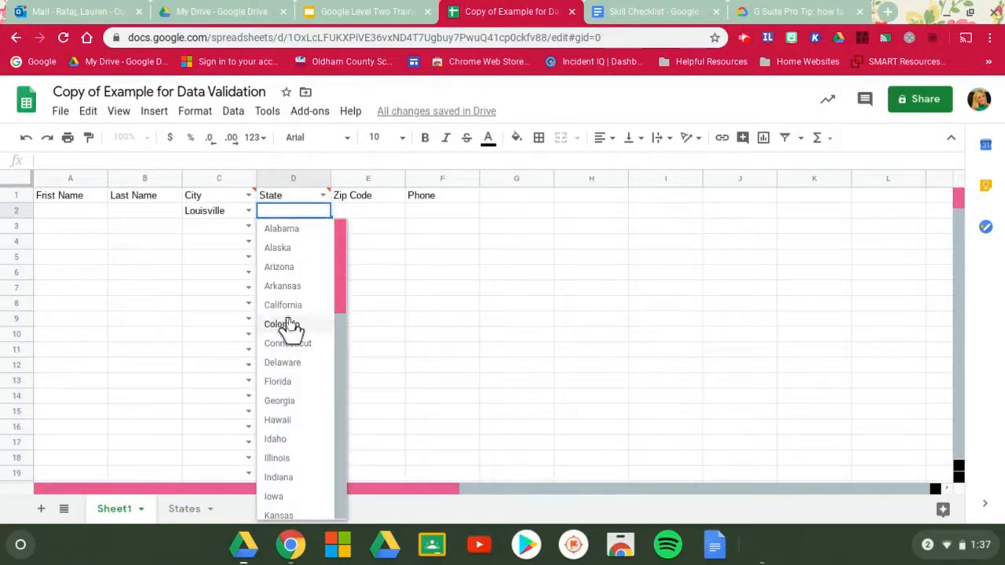
pyautogui.scroll(-10, 287, 321)
pyautogui.scroll(-1, 289, 328)
pyautogui.scroll(10, 287, 328)
pyautogui.press('Down')
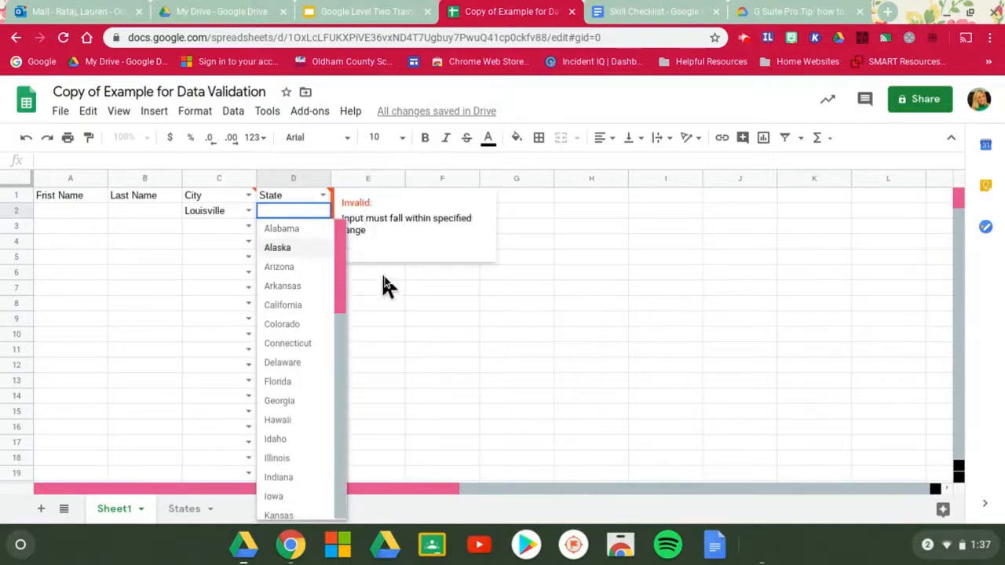
pyautogui.click(383, 278)
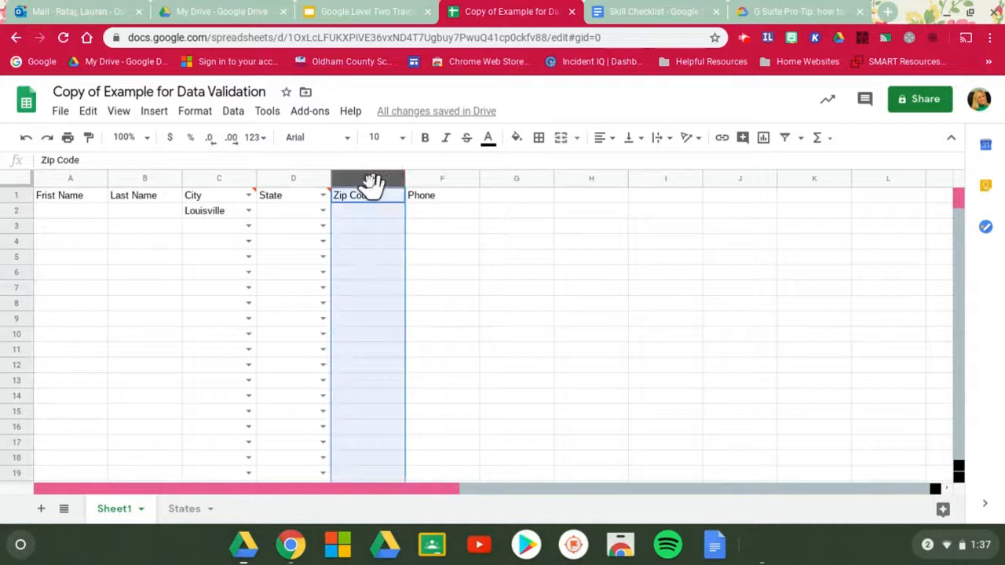
# Step: Review the data validation criteria types available for the Zip Code column and leave without saving a rule
pyautogui.click(193, 112)
pyautogui.moveTo(233, 111)
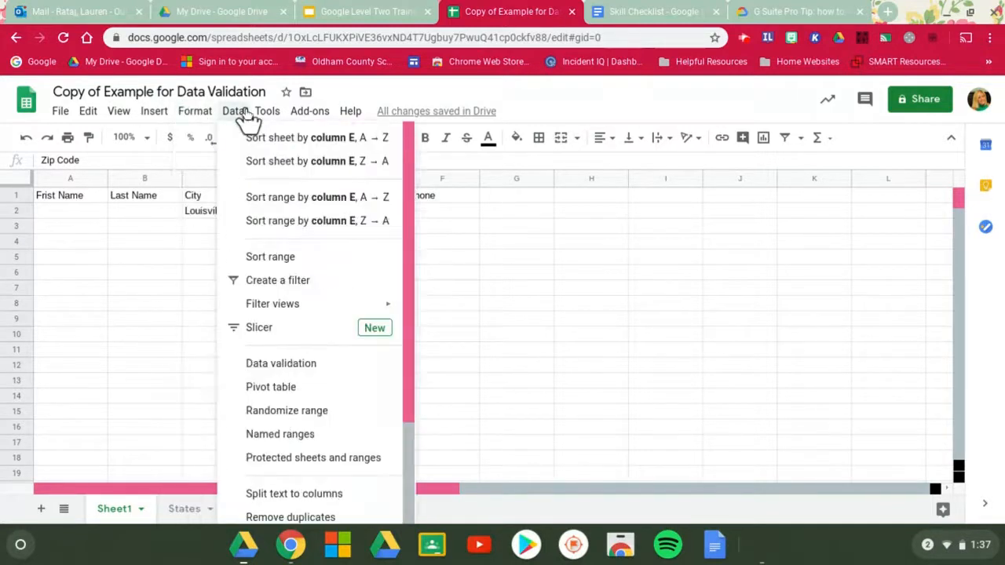
pyautogui.click(303, 359)
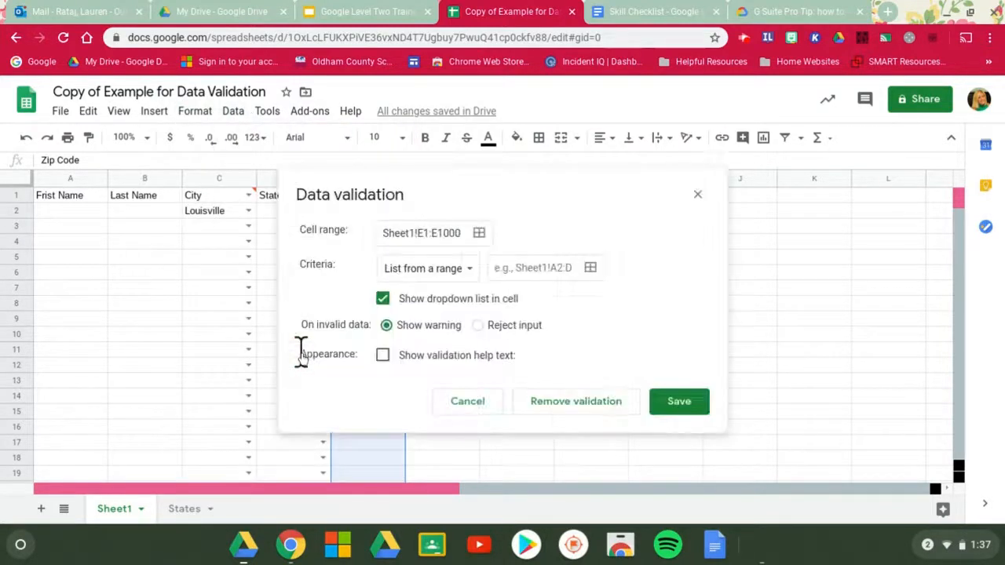
pyautogui.click(418, 270)
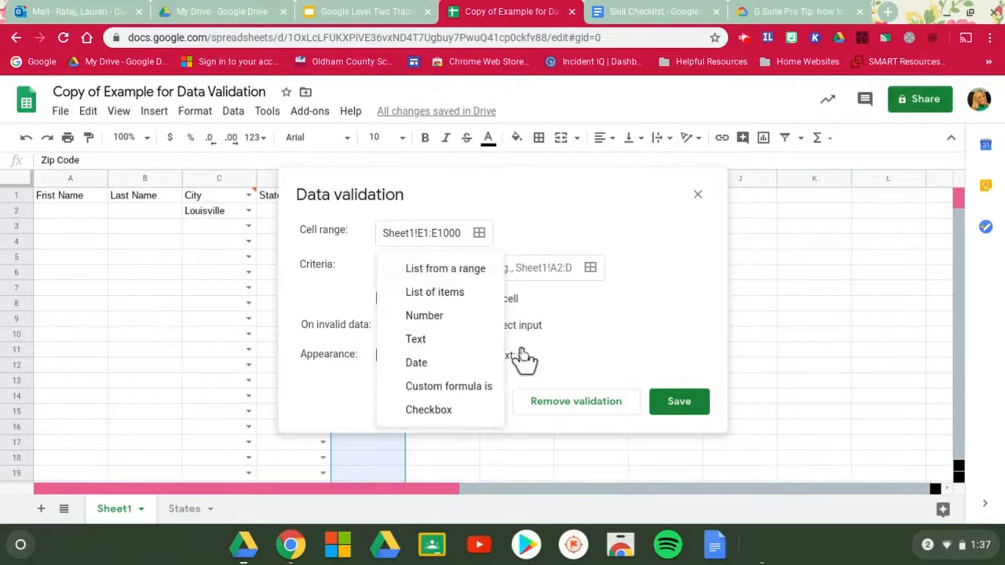
pyautogui.click(582, 332)
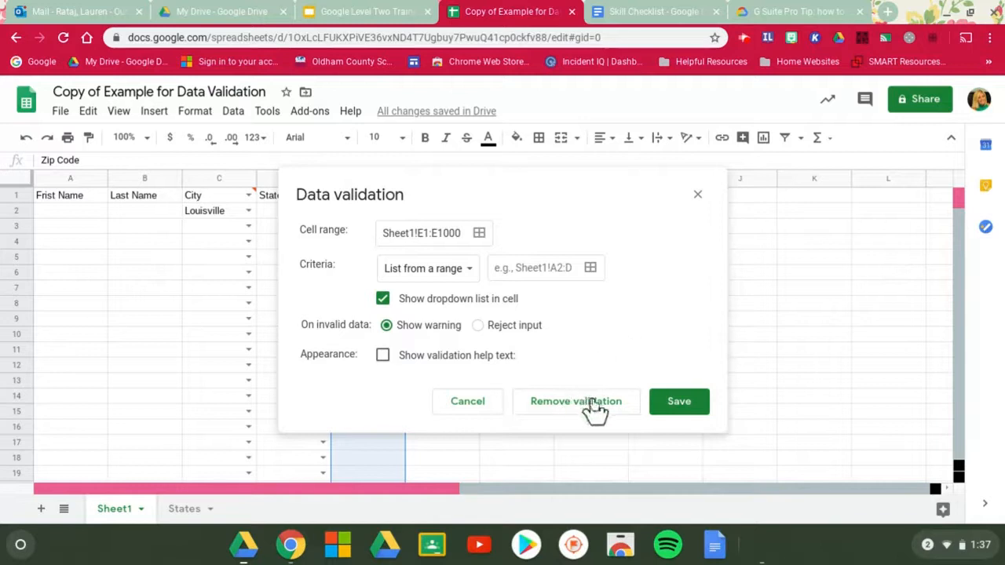
pyautogui.click(469, 403)
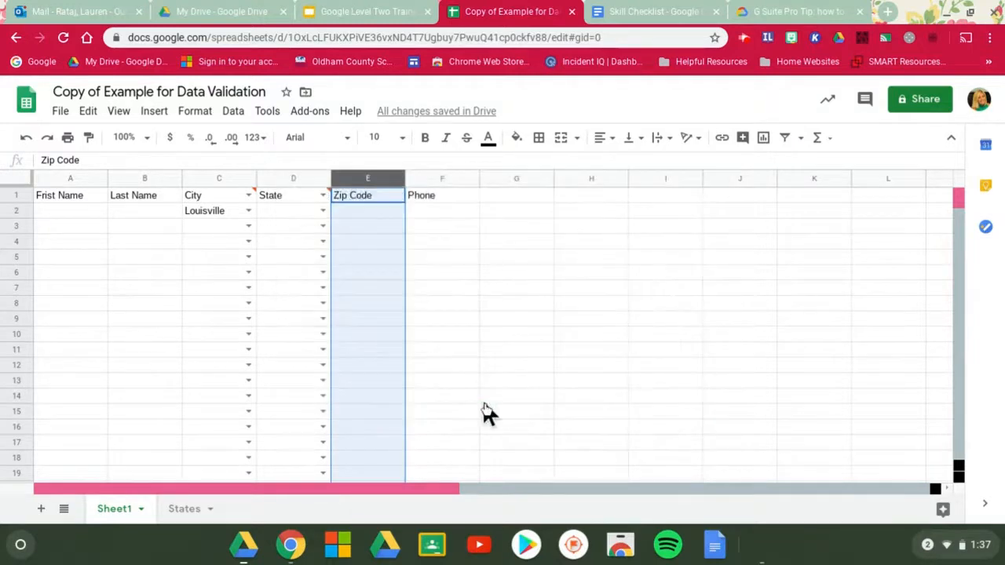